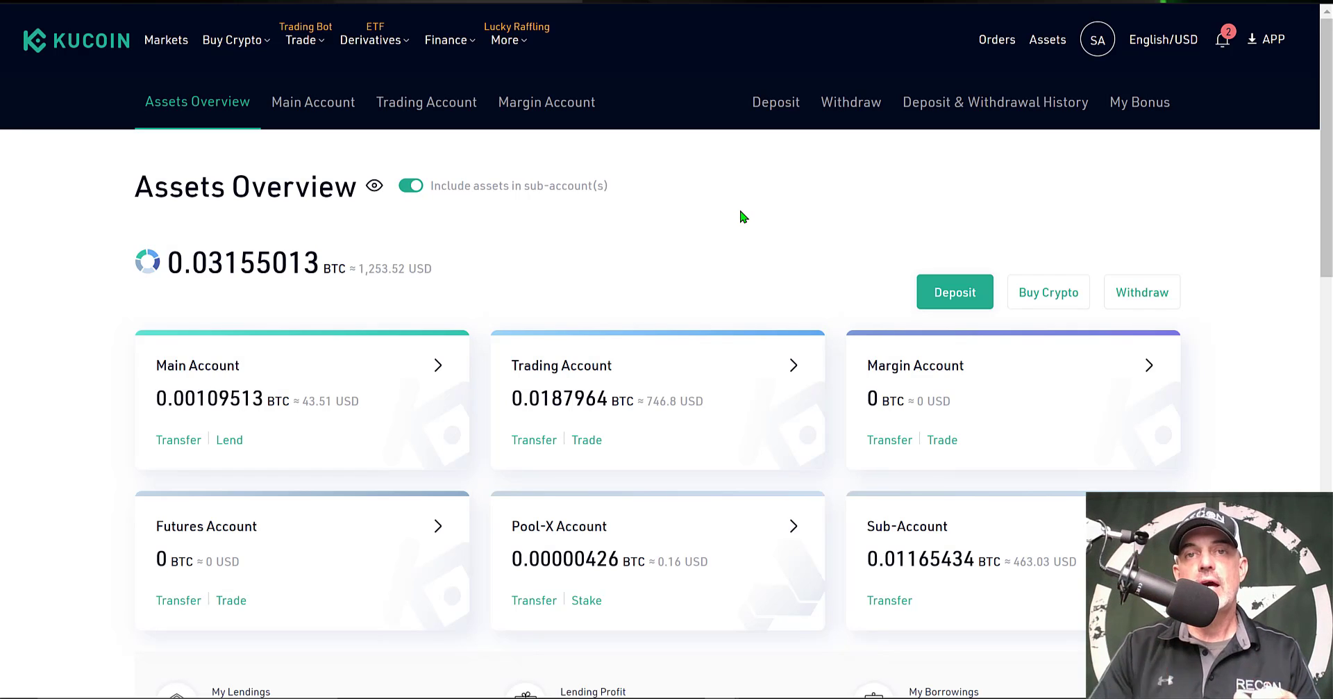
Step: Open the Trading Bot page and look through the available bot strategies
mouse_move(267, 42)
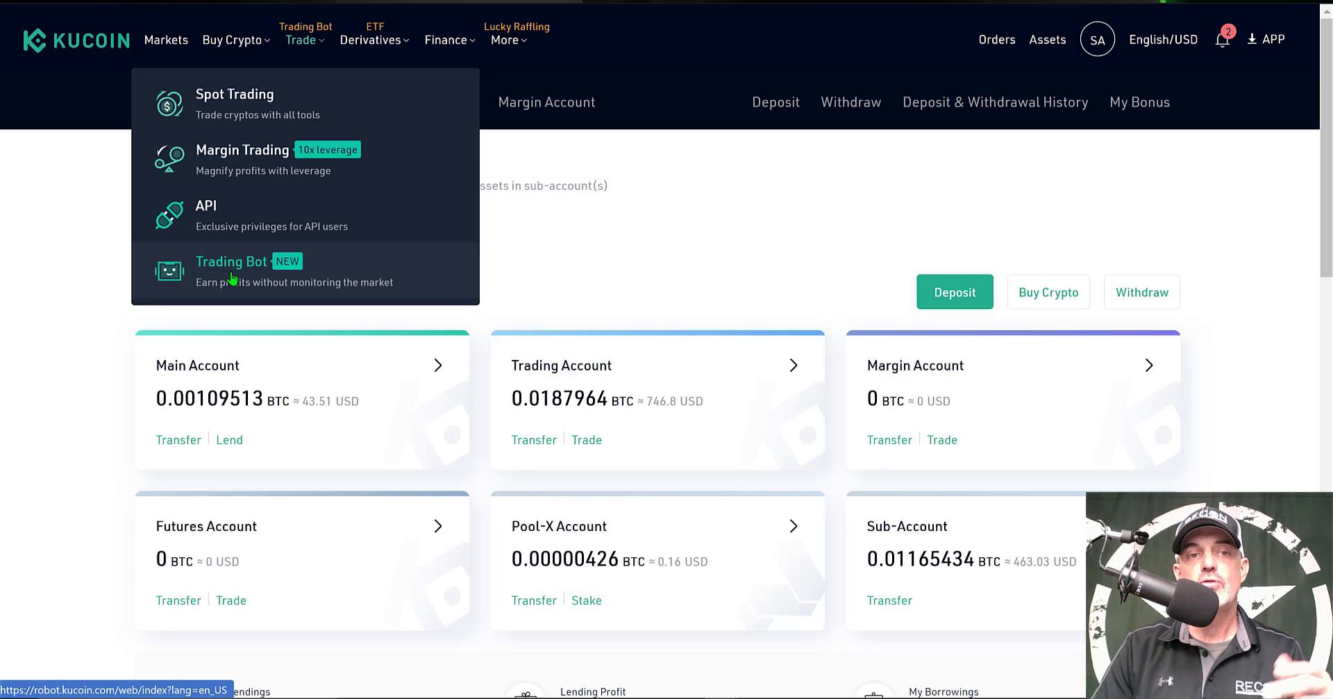
left_click(267, 271)
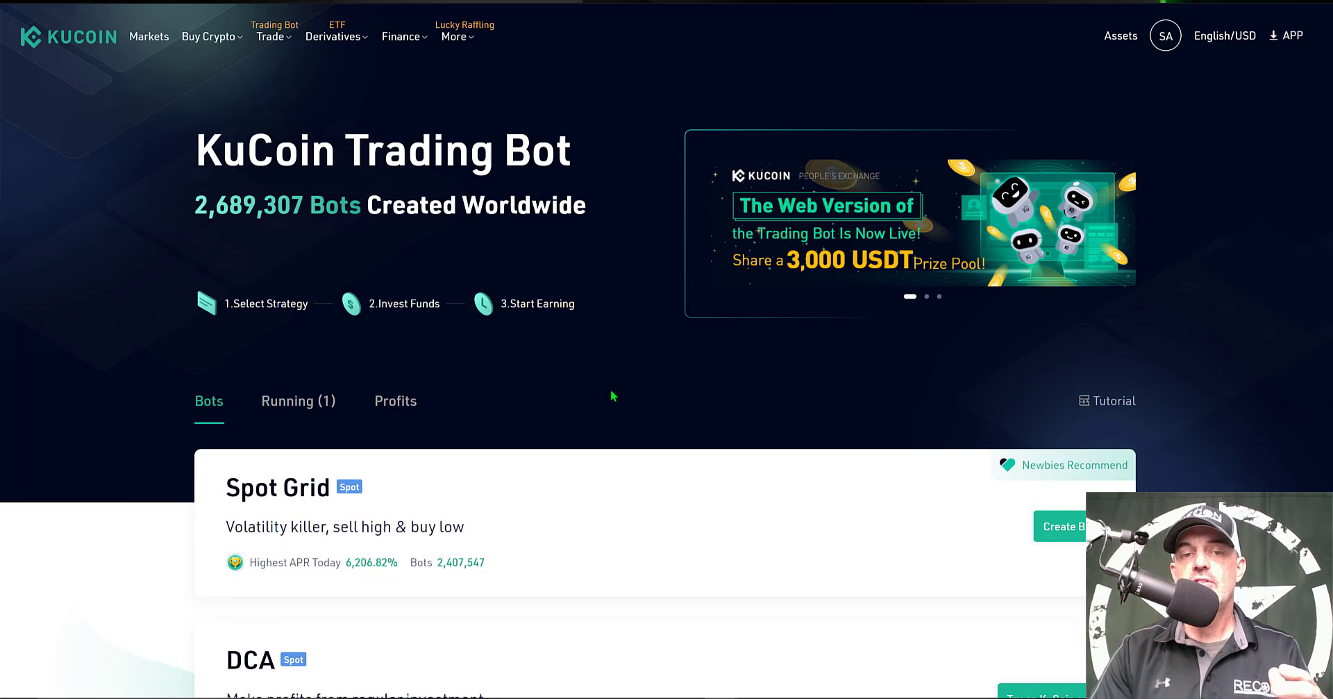
scroll(611, 396, "down", 1)
scroll(612, 396, "down", 5)
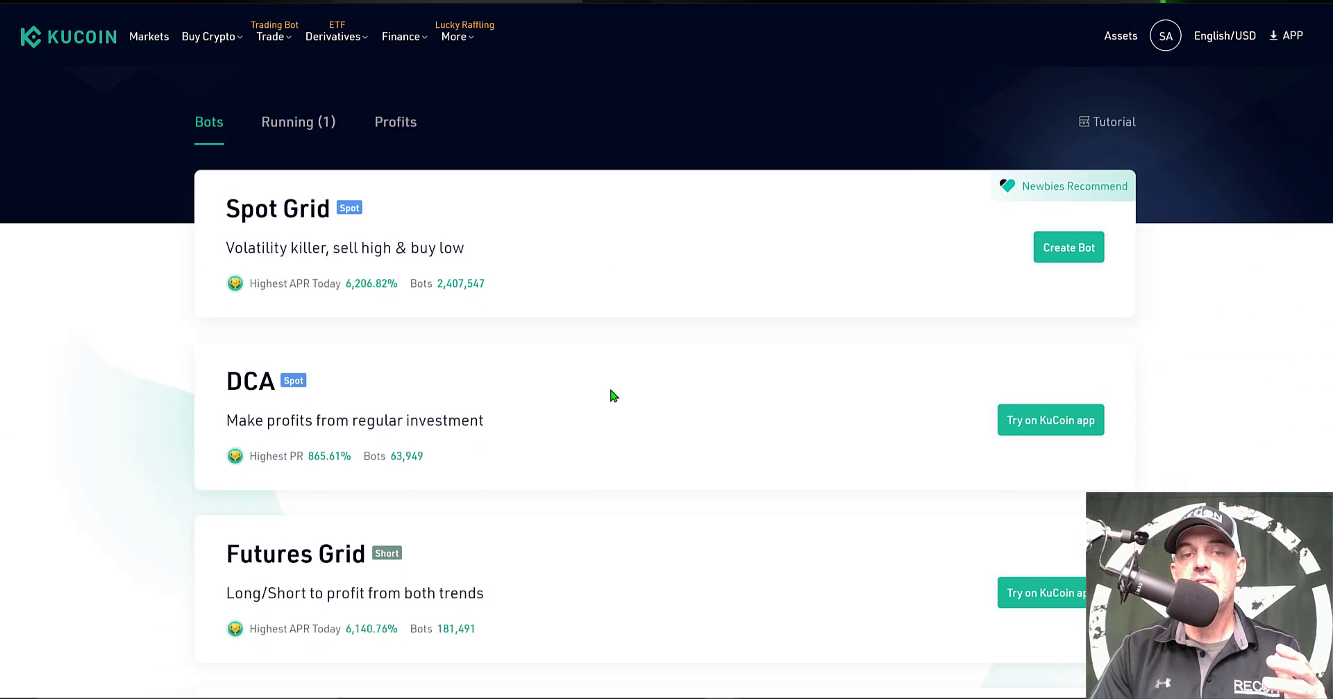
scroll(612, 396, "down", 3)
scroll(613, 396, "down", 1)
scroll(613, 395, "up", 1)
scroll(611, 393, "up", 13)
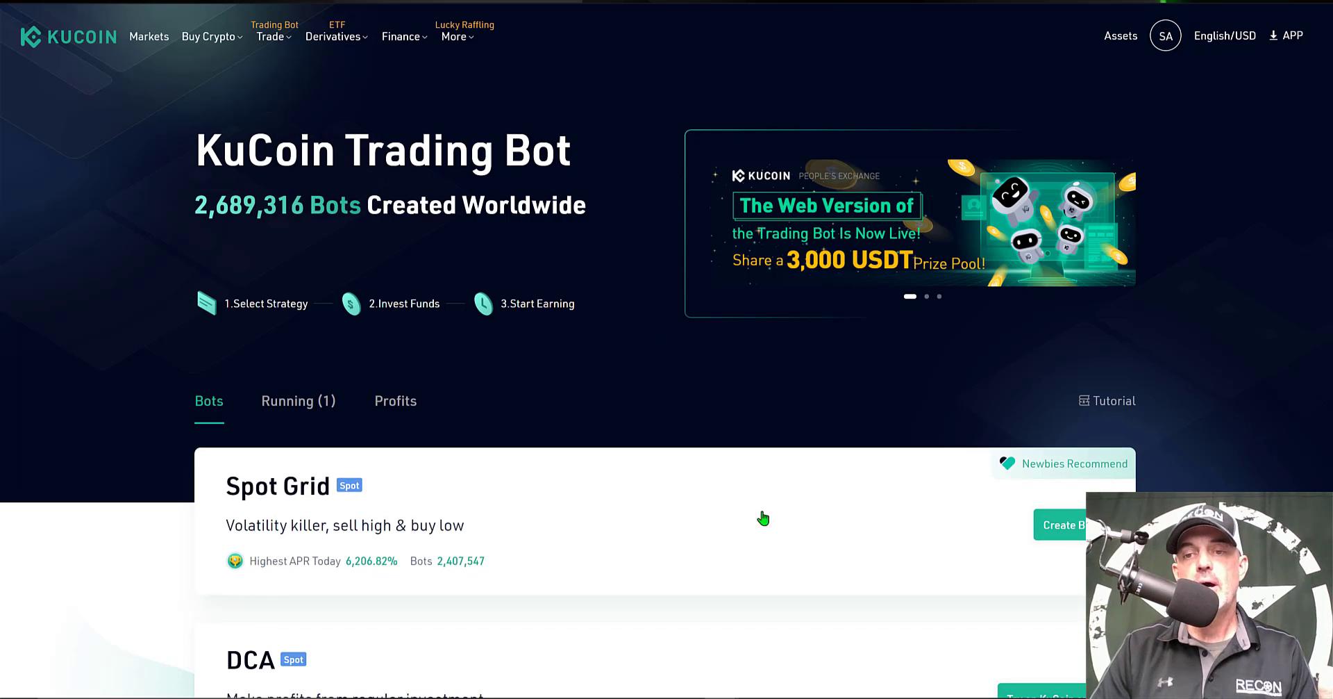
Step: Start a customized Spot Grid bot for BTC/USDT and set its price range from 27000 to 49000 USDT
left_click(1054, 528)
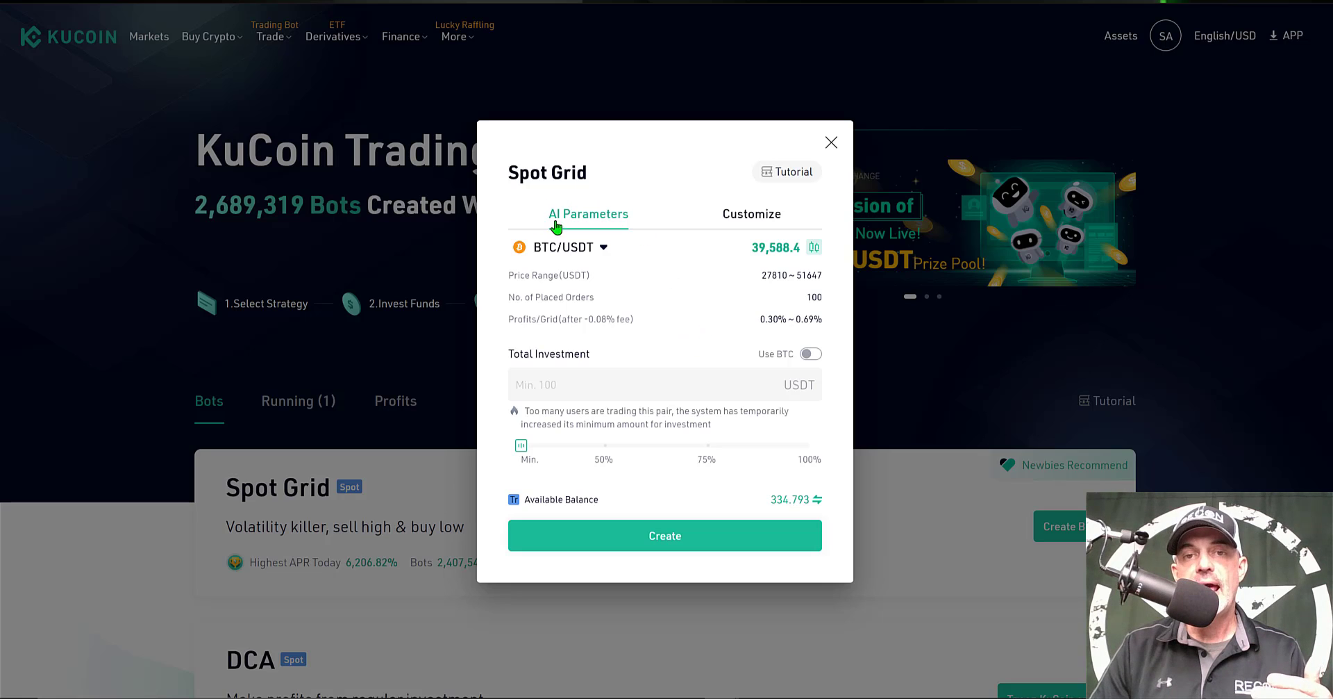
left_click(755, 219)
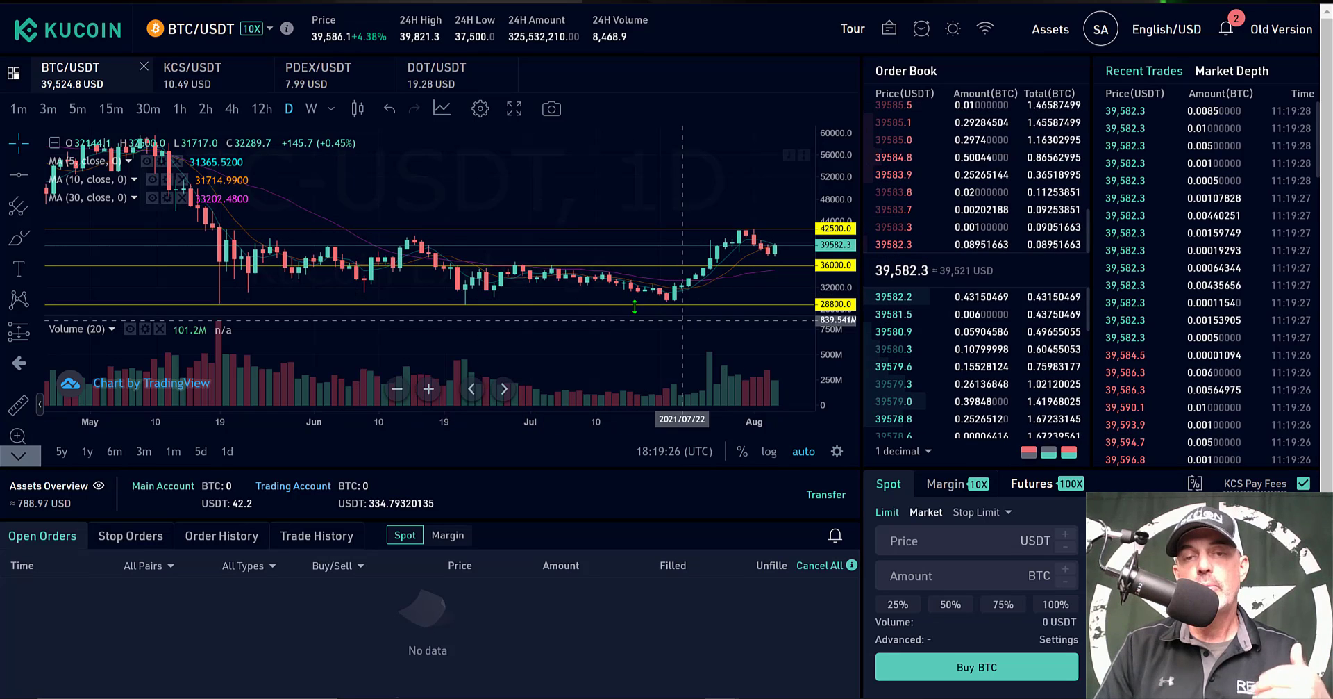
key("shift+f")
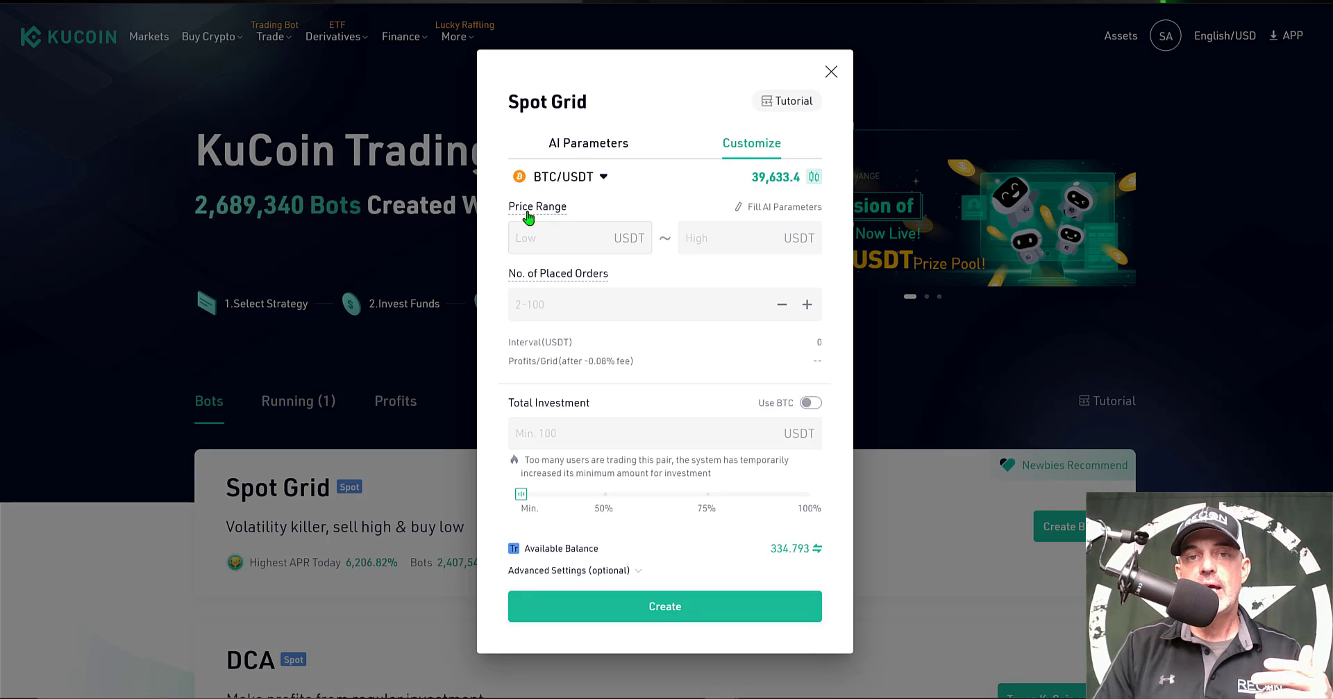
left_click(560, 229)
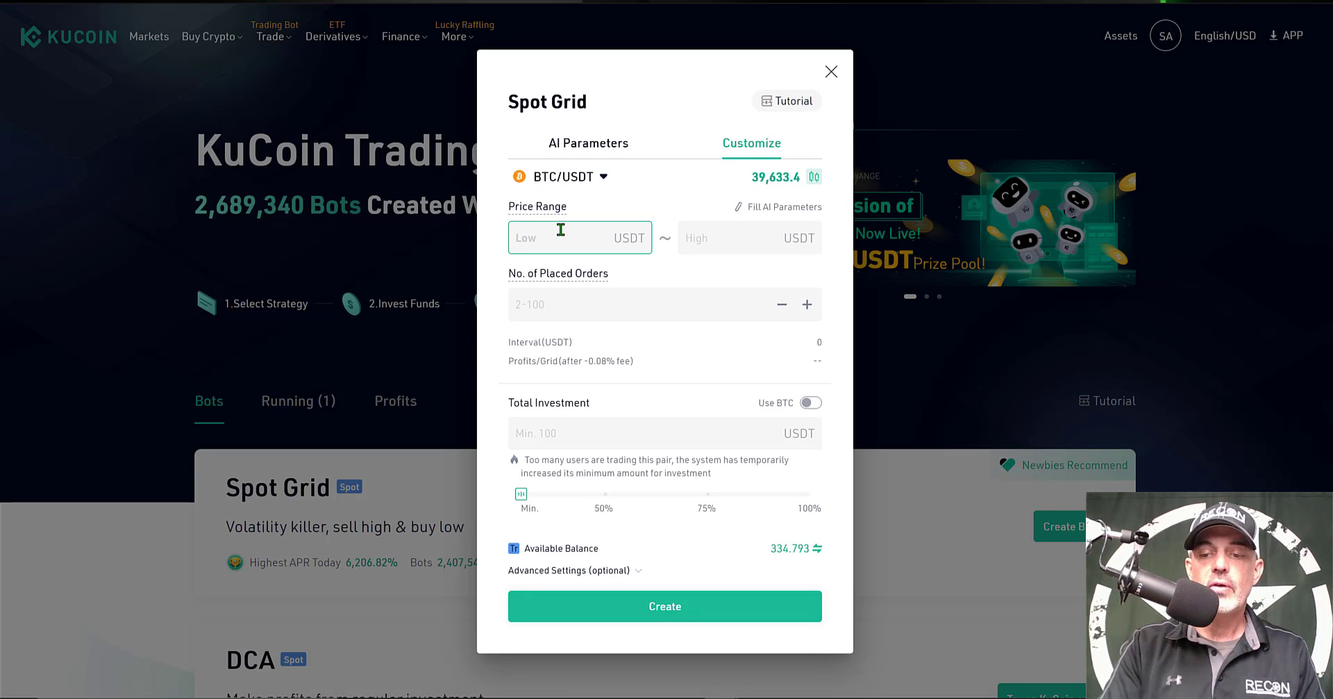
type("27000")
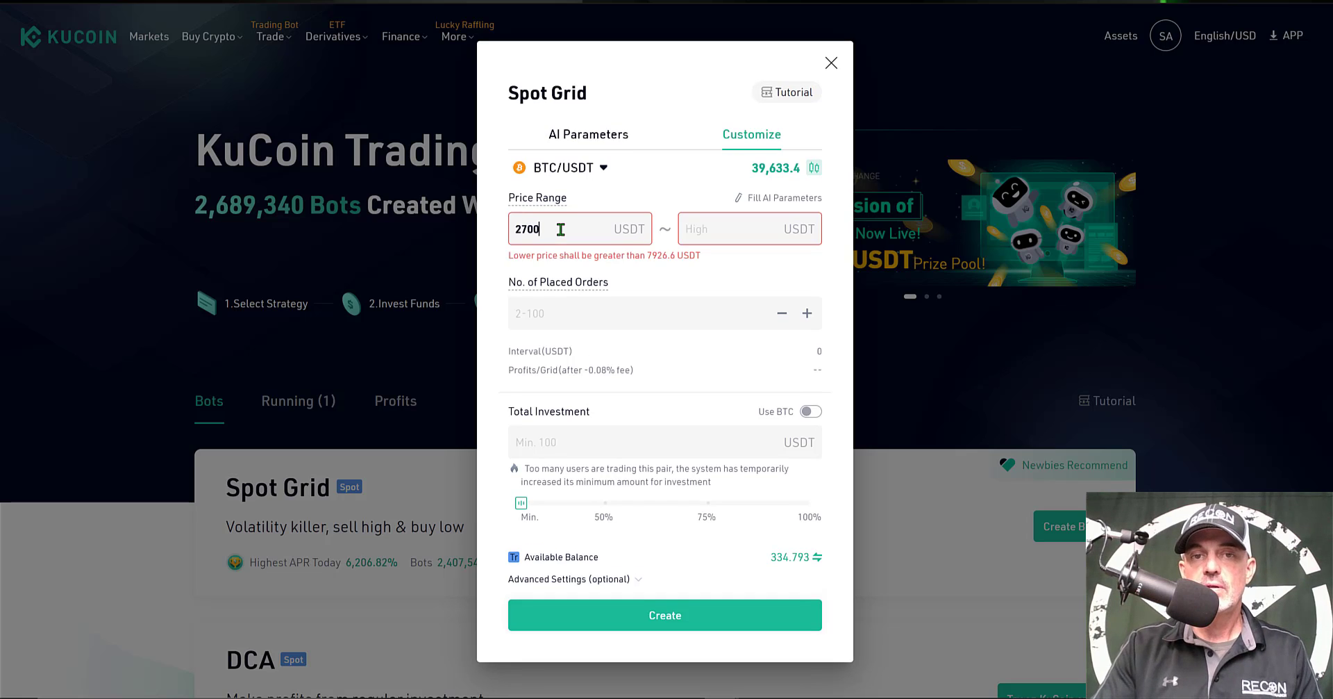
left_click(722, 242)
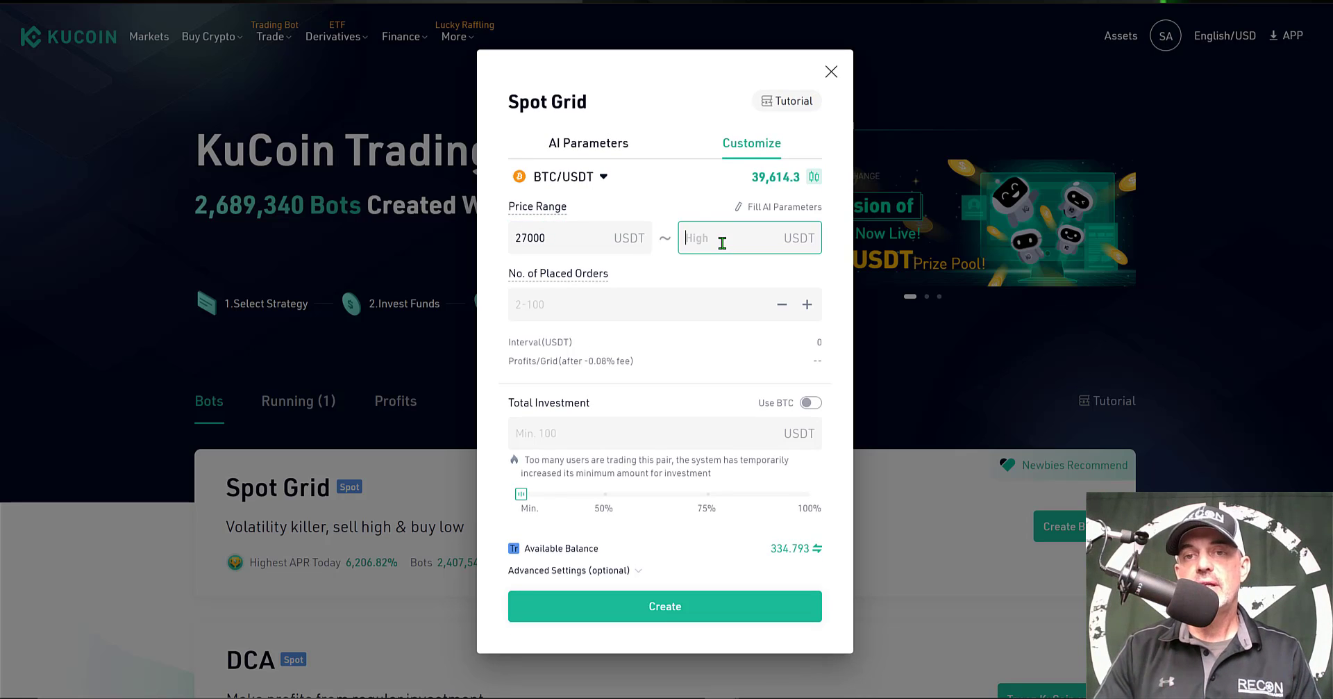
type("49000")
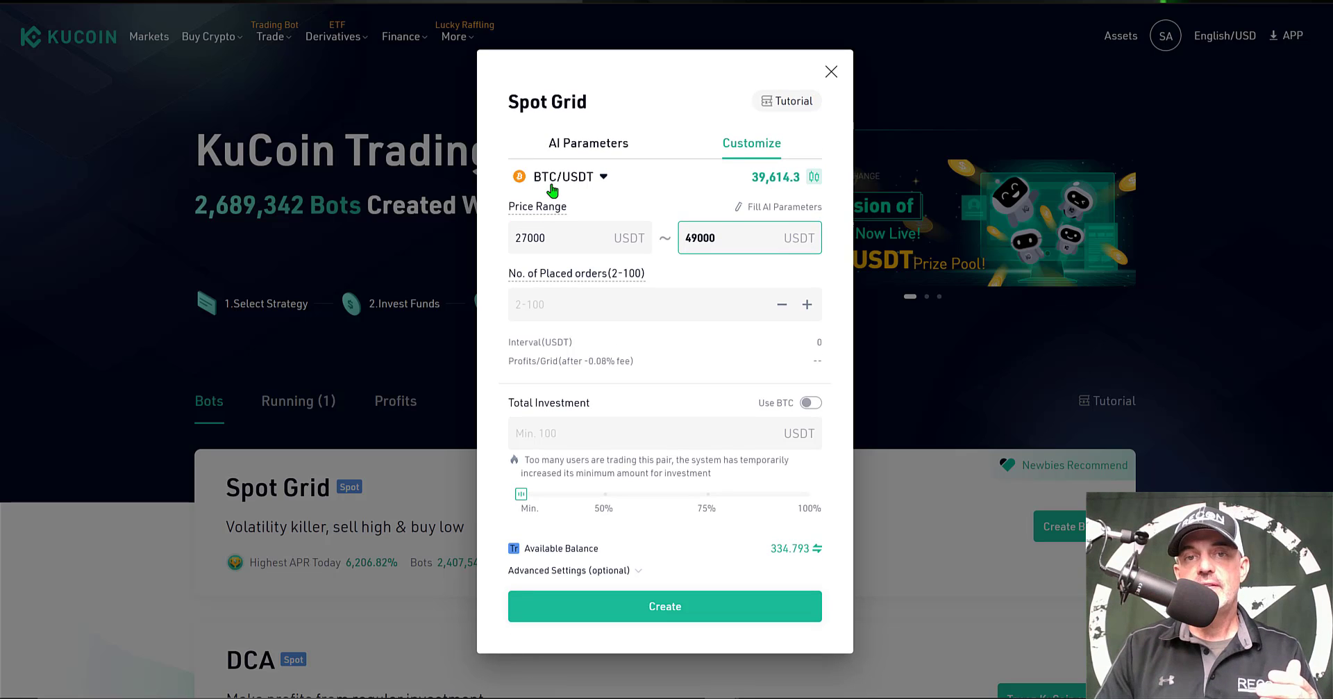
Step: Search the trading pair list for BTC and check its volatility without changing the selected pair
left_click(605, 181)
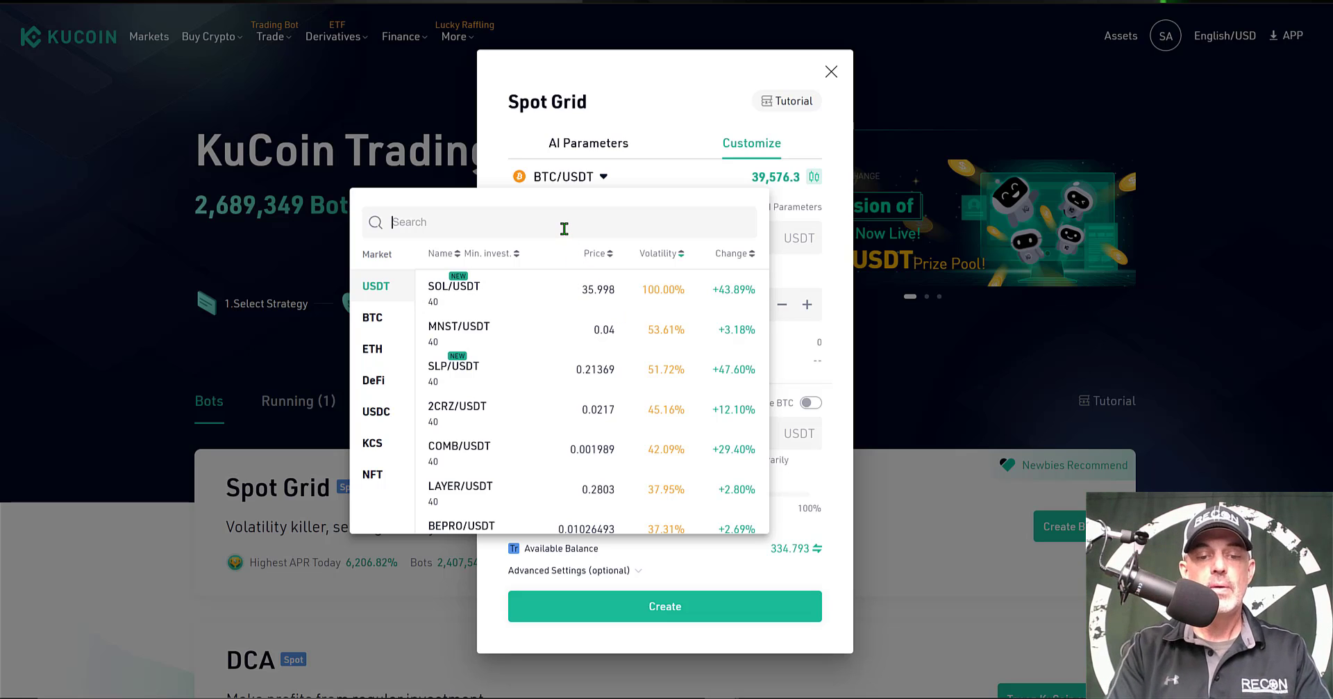
type("BTC")
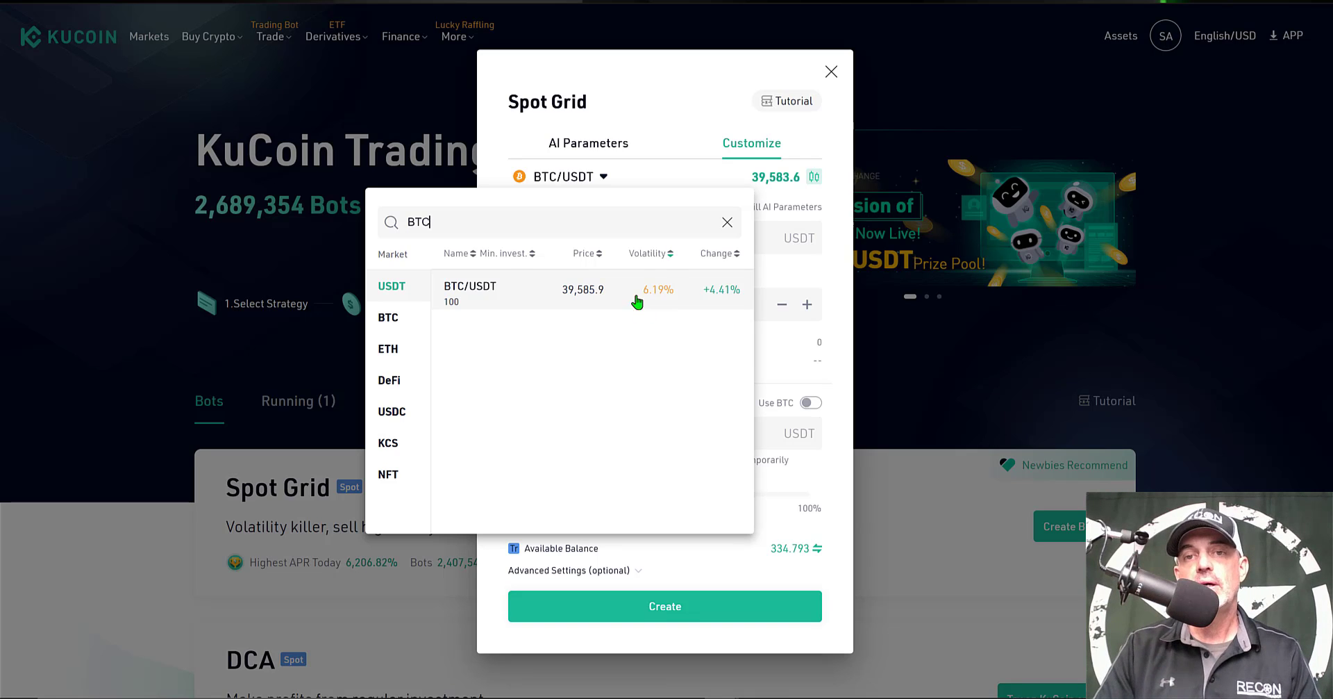
left_click(728, 225)
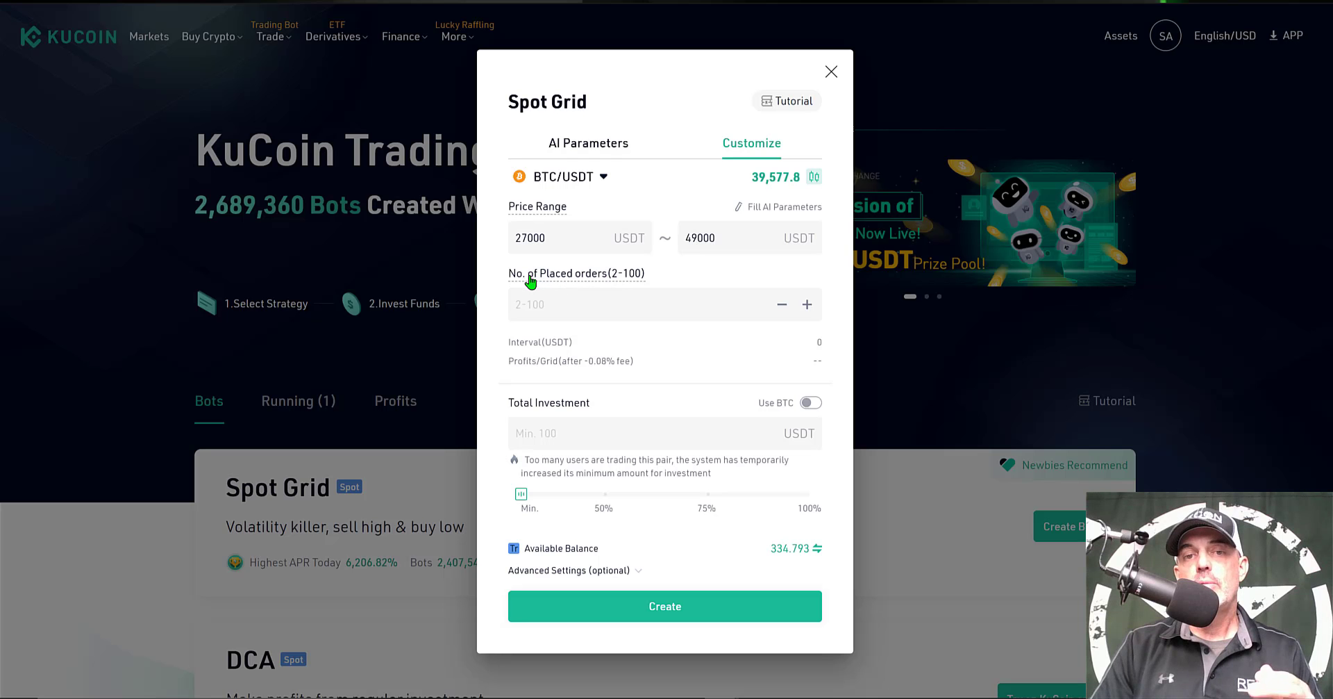
Step: Try 100 and 70 as the number of placed orders, and settle on 90
left_click(648, 300)
type("100")
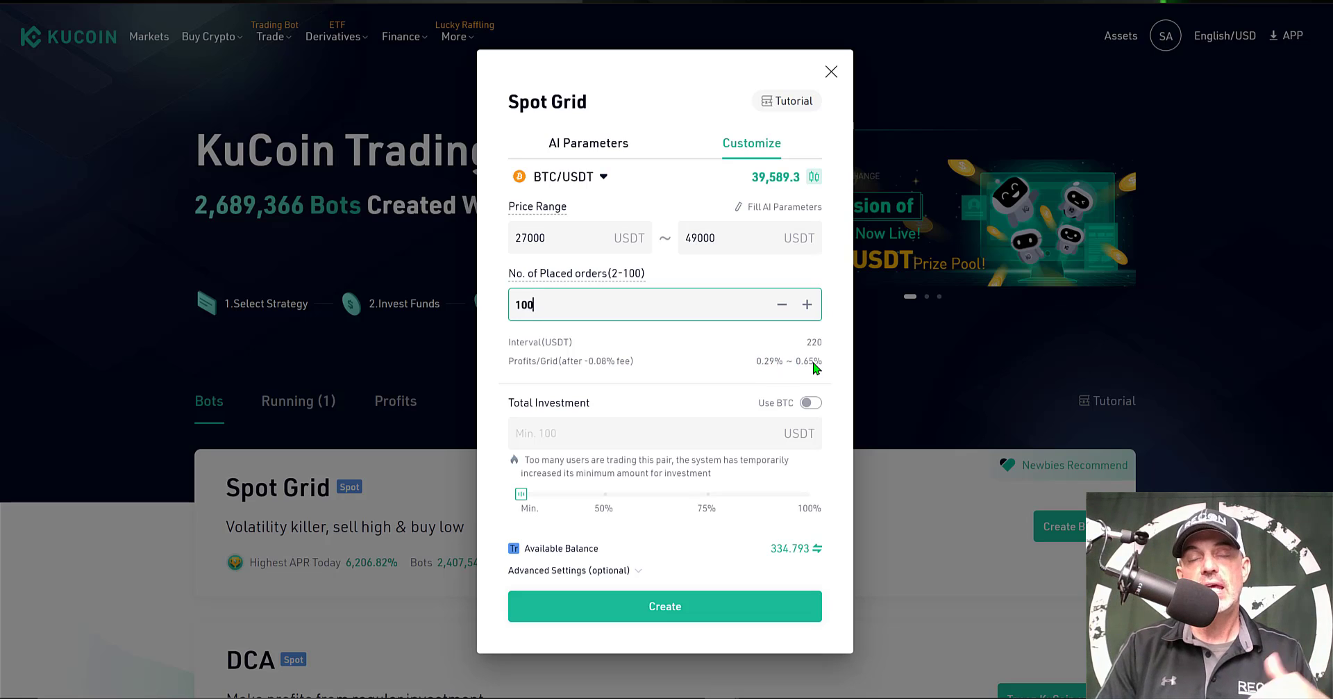
key("BackSpace")
key("BackSpace")
key("BackSpace")
type("70")
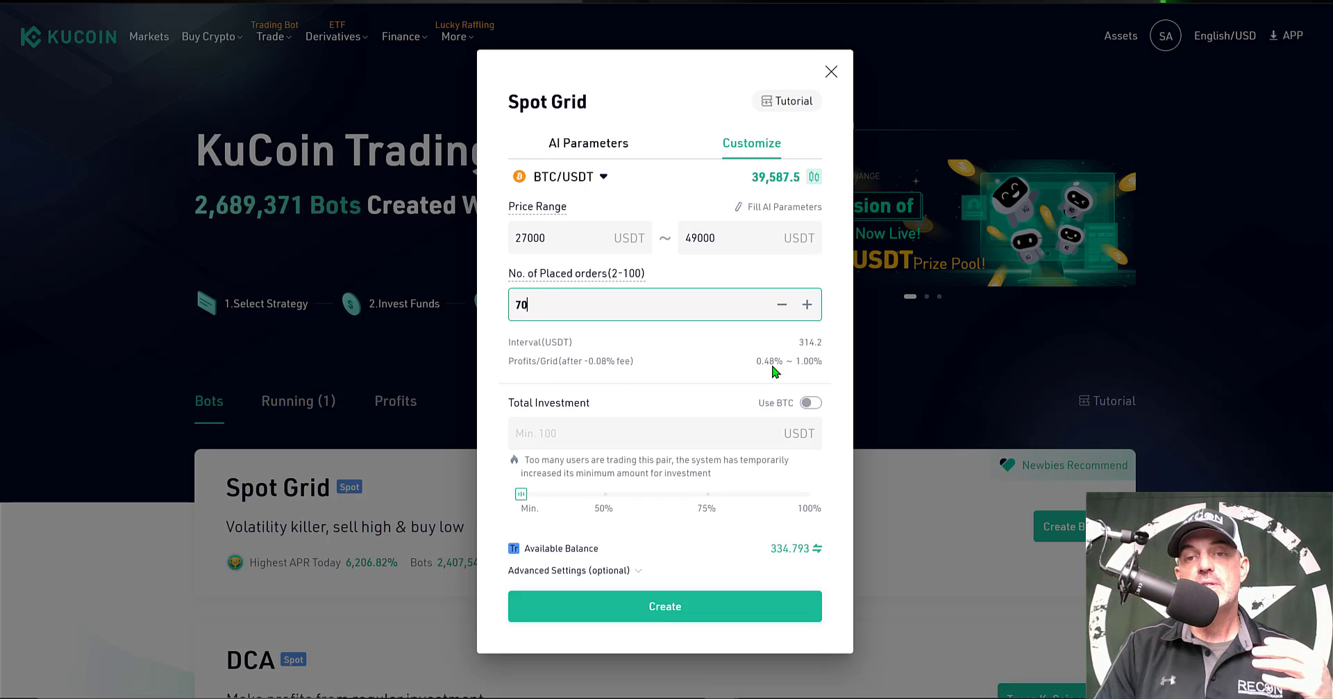
key("BackSpace")
key("BackSpace")
type("90")
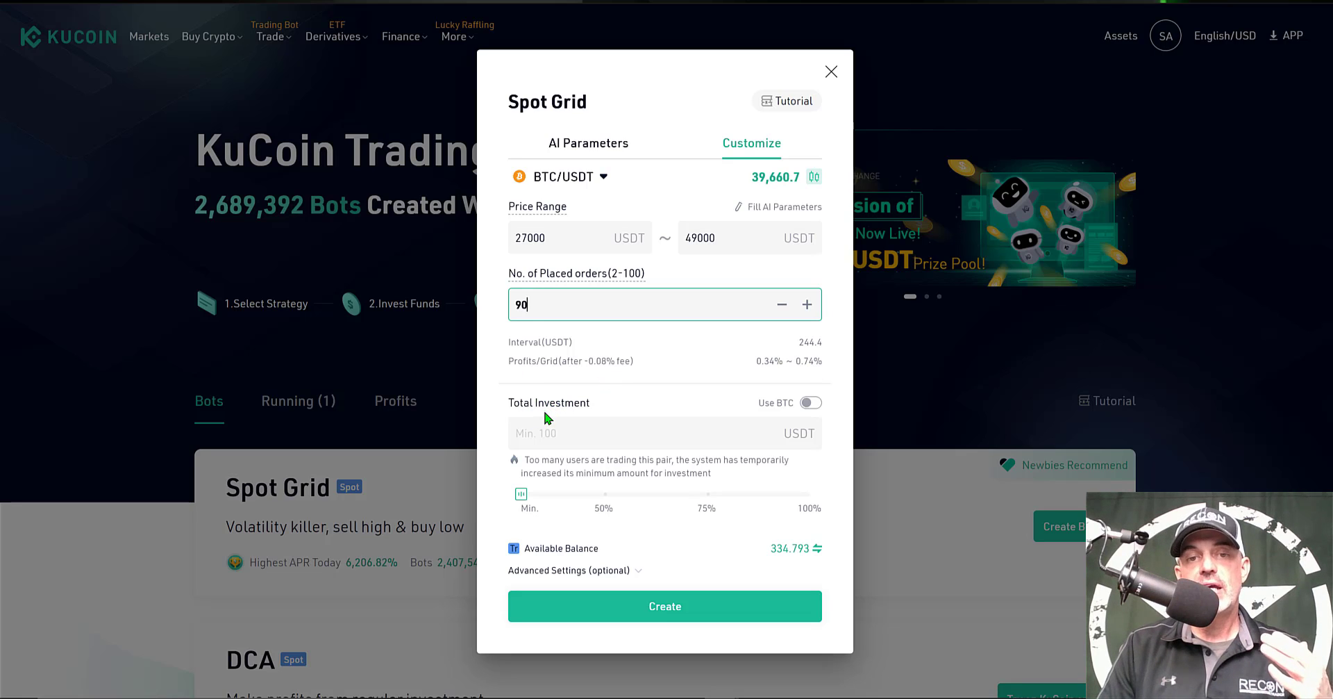
Step: Set the total investment to 300 USDT and expand the advanced settings, with Entry Price switched off
left_click(553, 434)
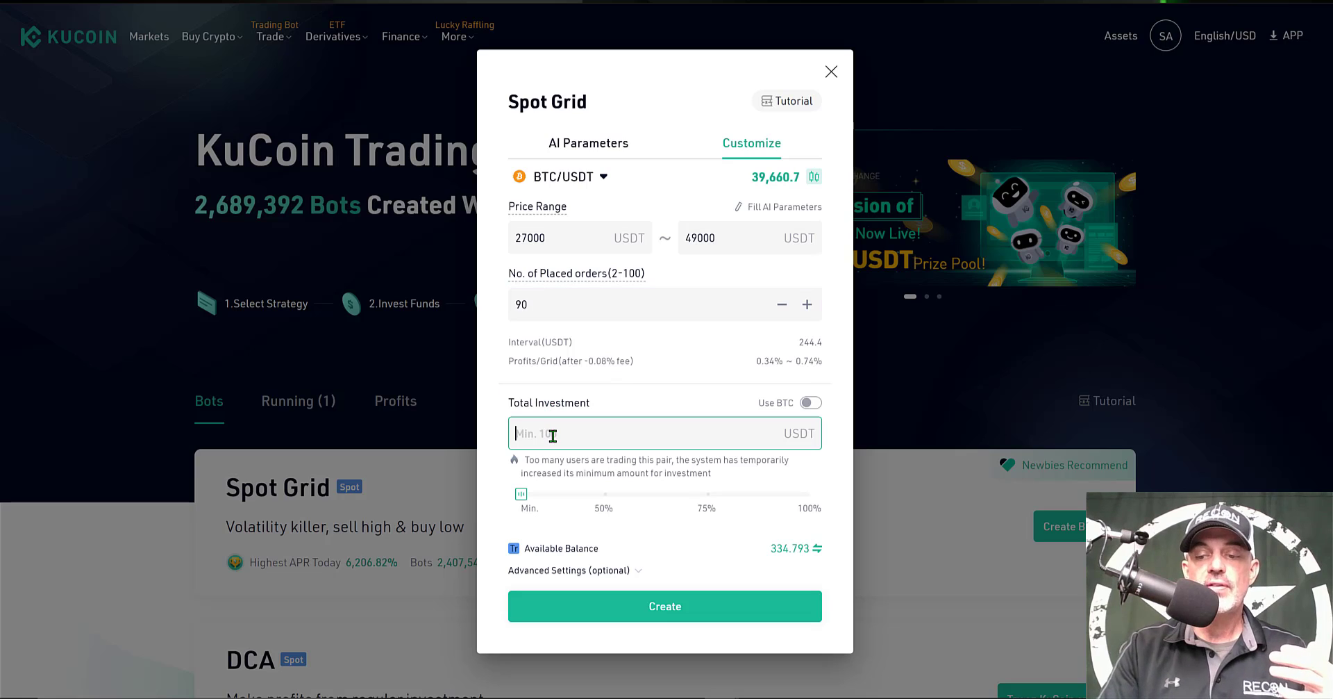
type("300")
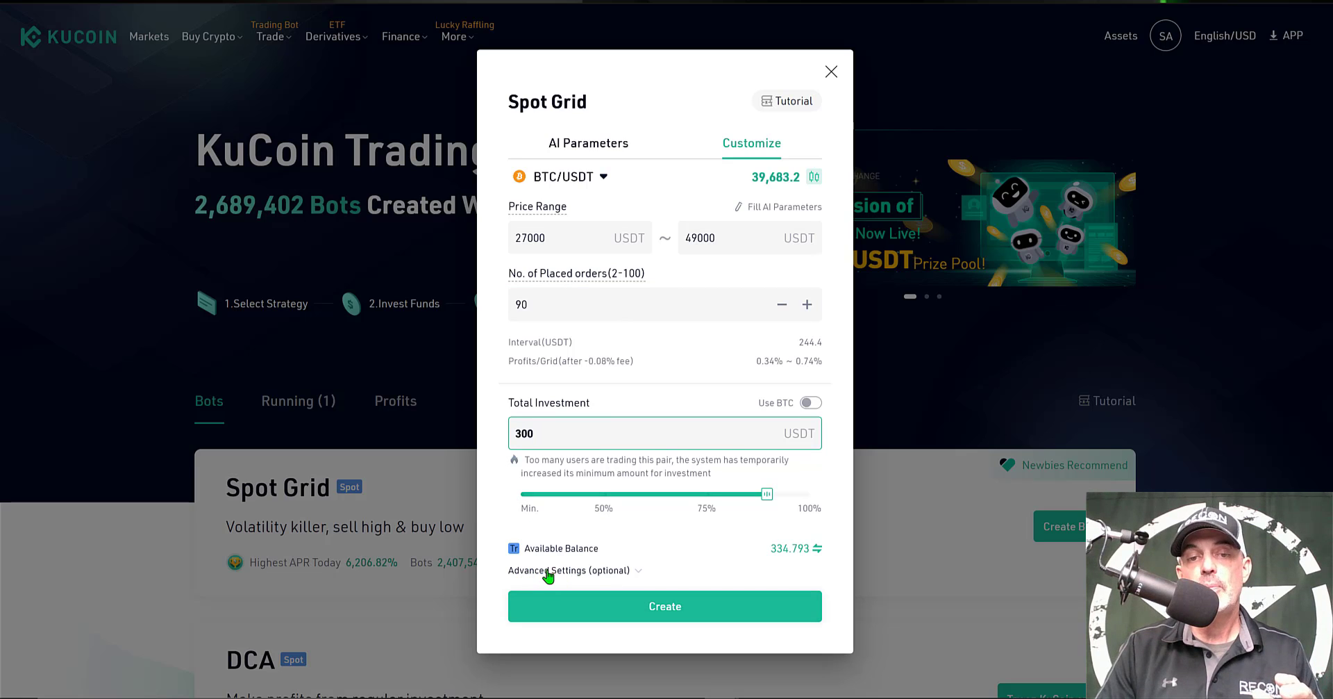
left_click(635, 570)
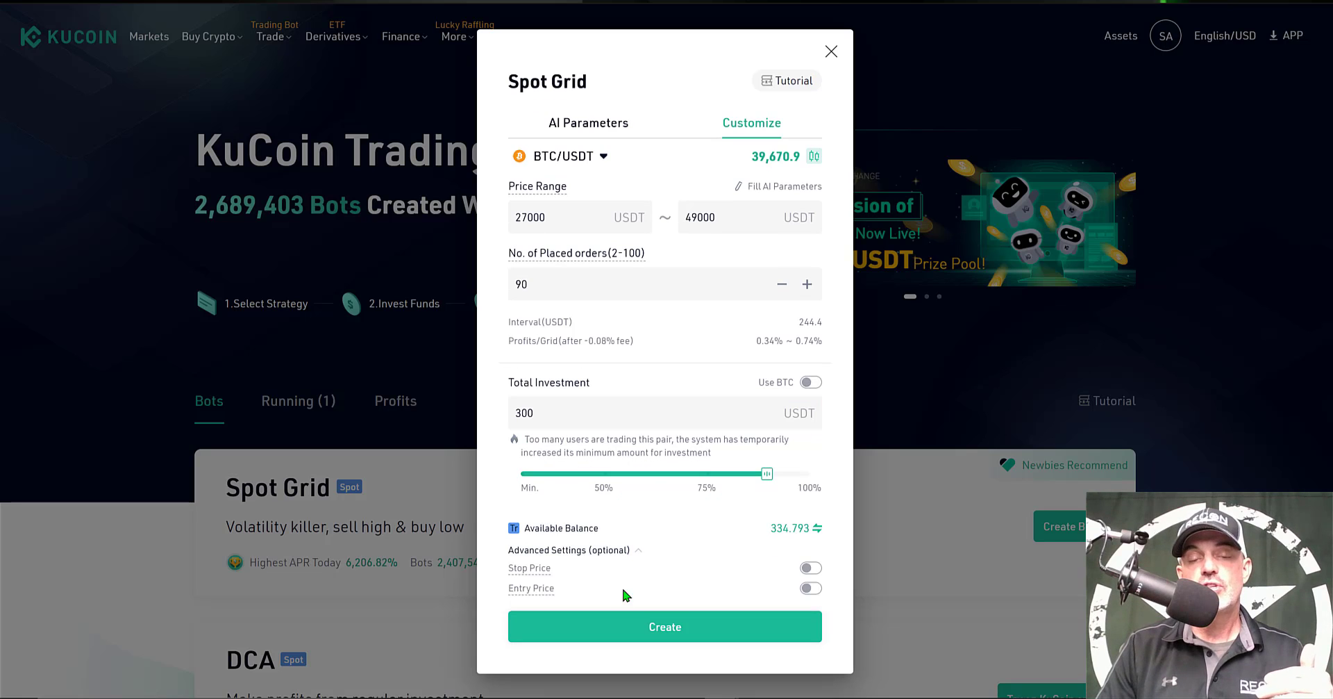
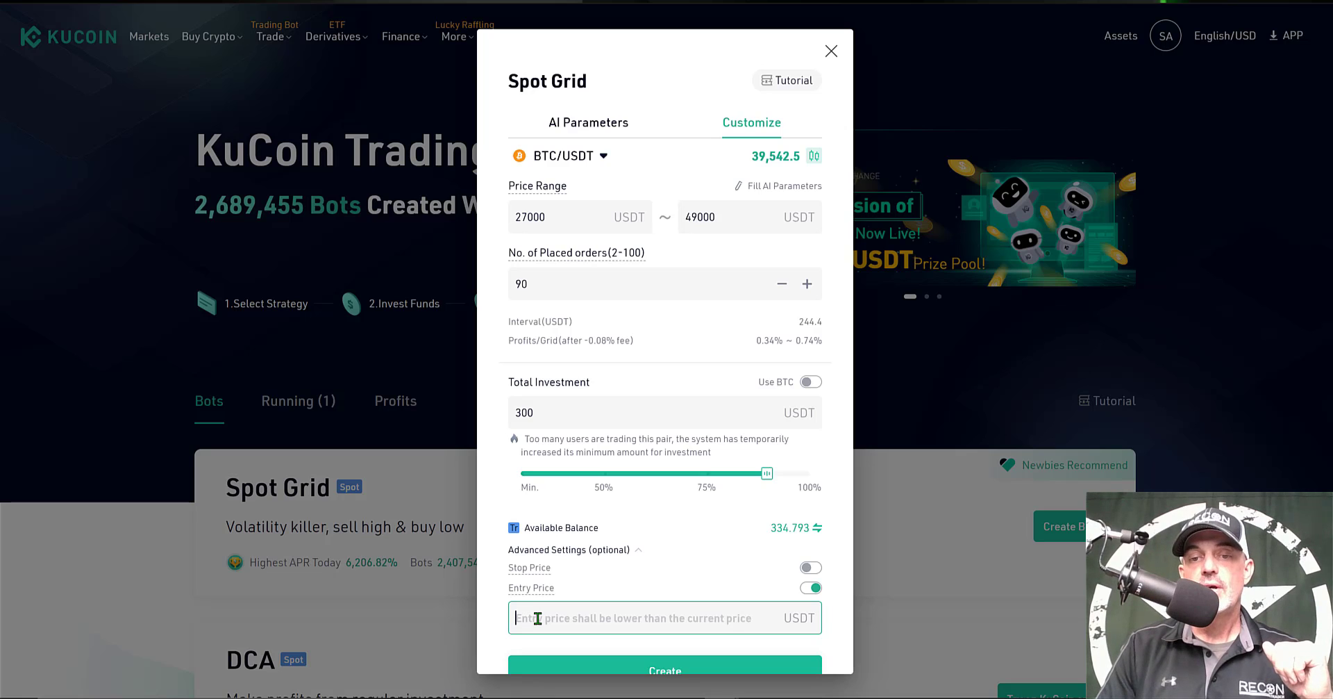
left_click(812, 588)
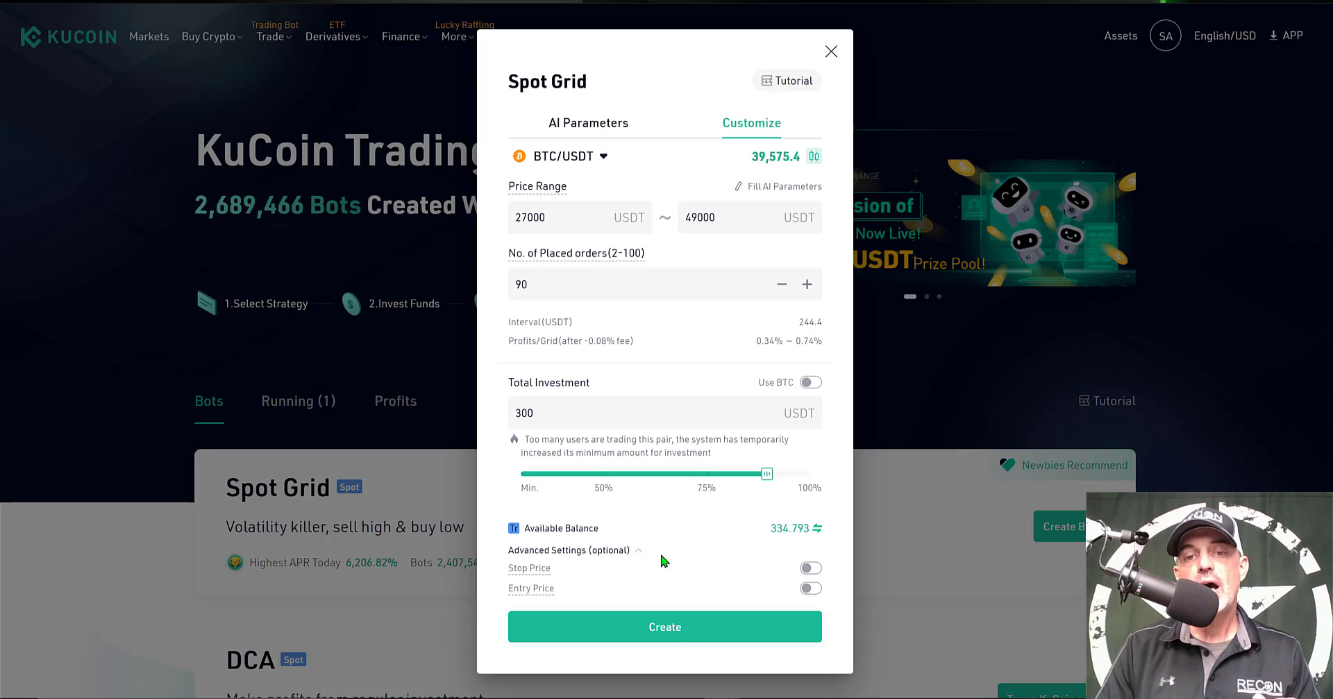
Step: Create the BTC/USDT Spot Grid bot and confirm the order
left_click(673, 627)
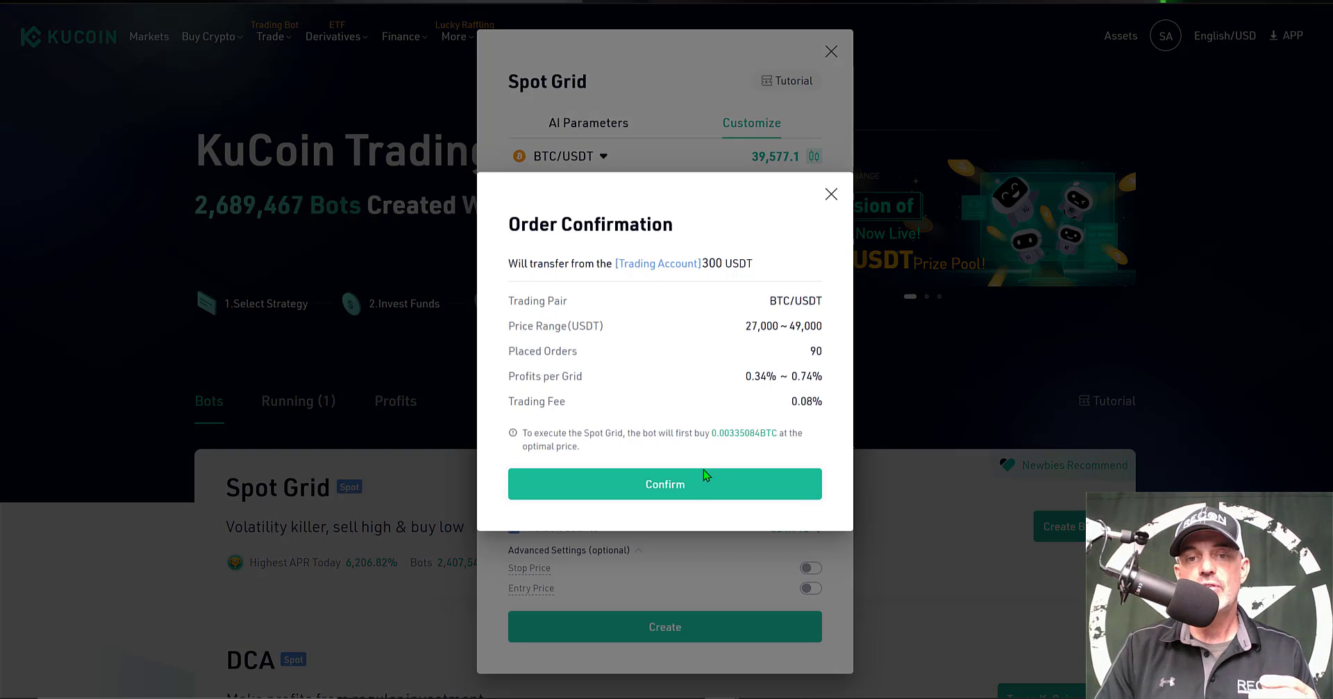
left_click(681, 490)
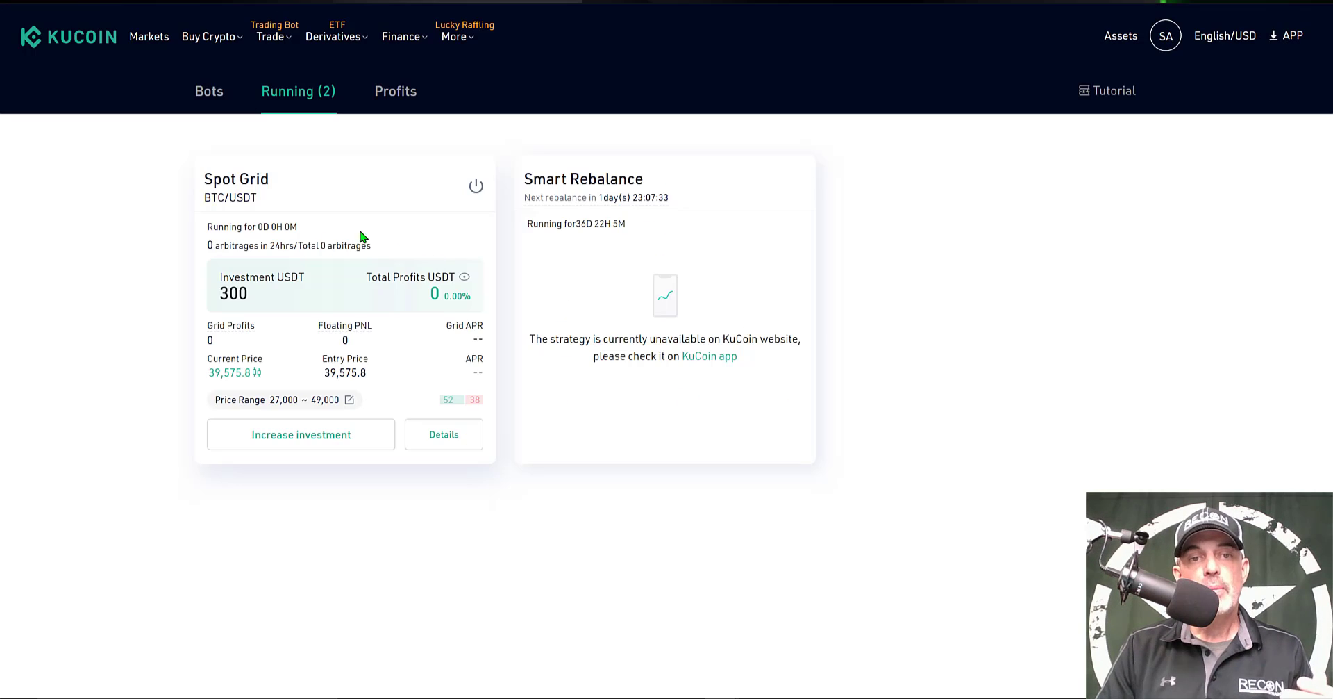
Step: Review the running BTC/USDT bot's open orders, parameters and price range editing options, and close its details
left_click(453, 433)
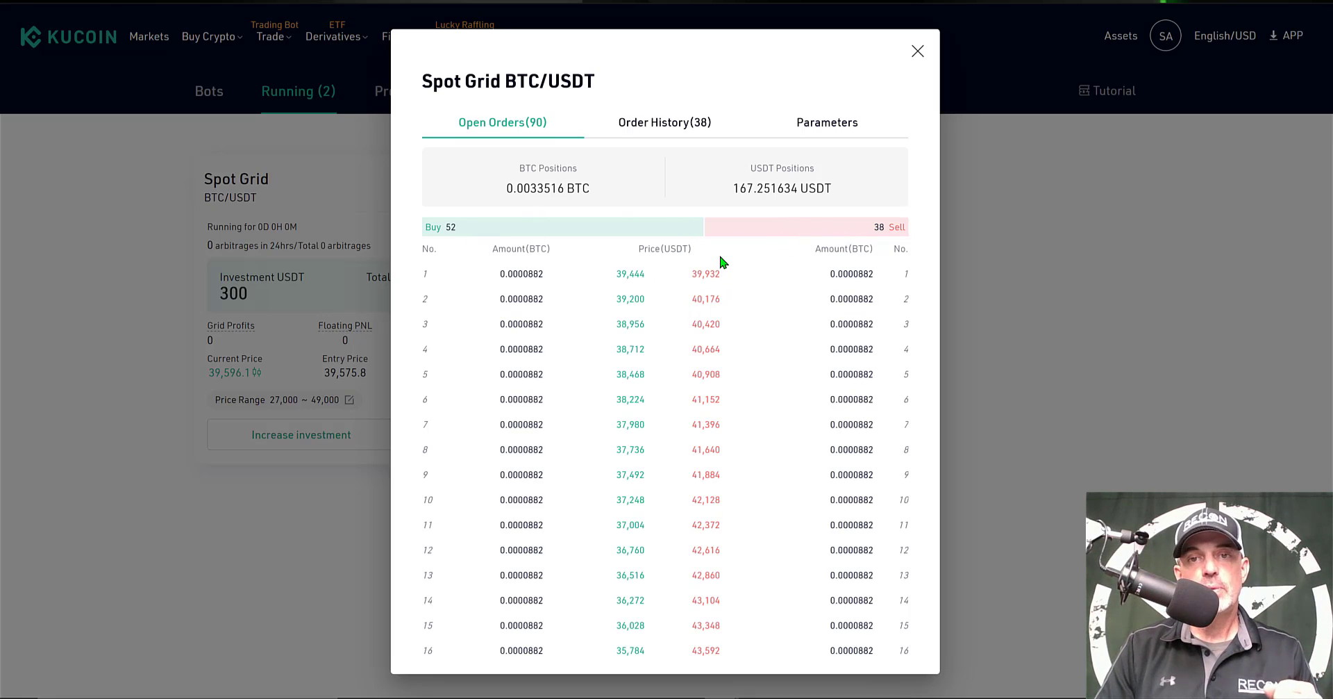
left_click(827, 122)
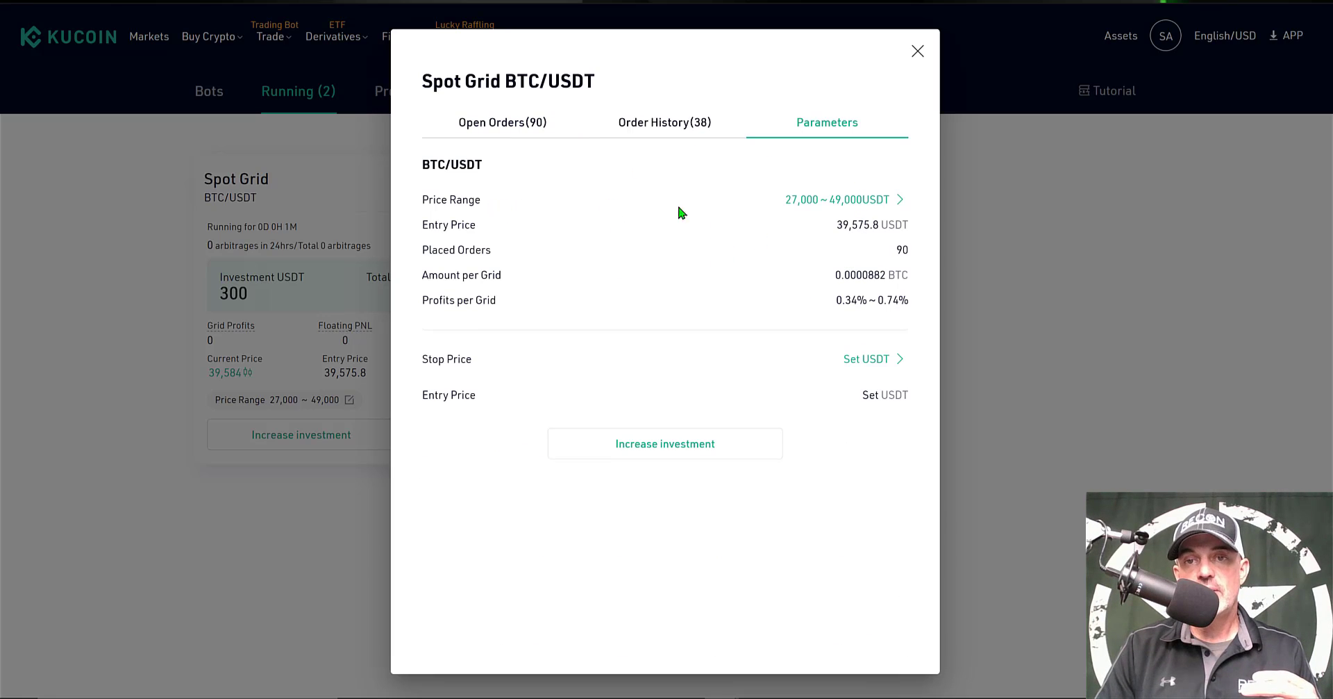
left_click(861, 201)
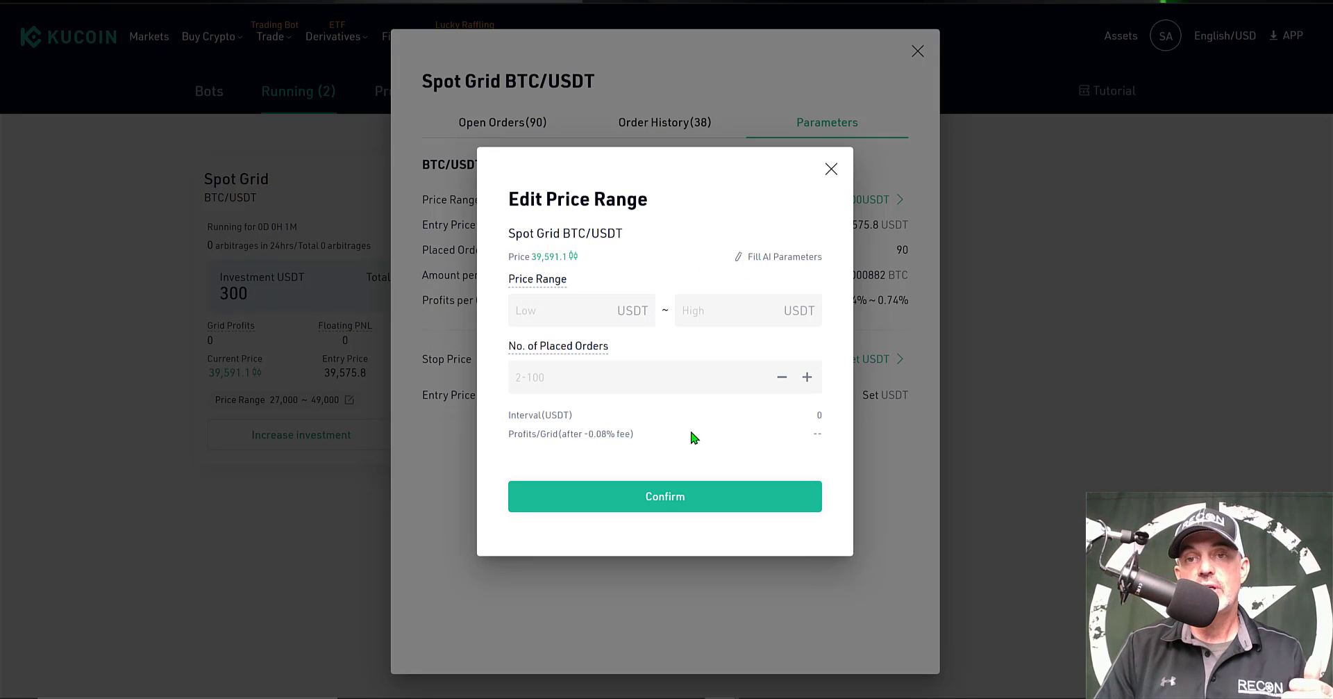
left_click(831, 171)
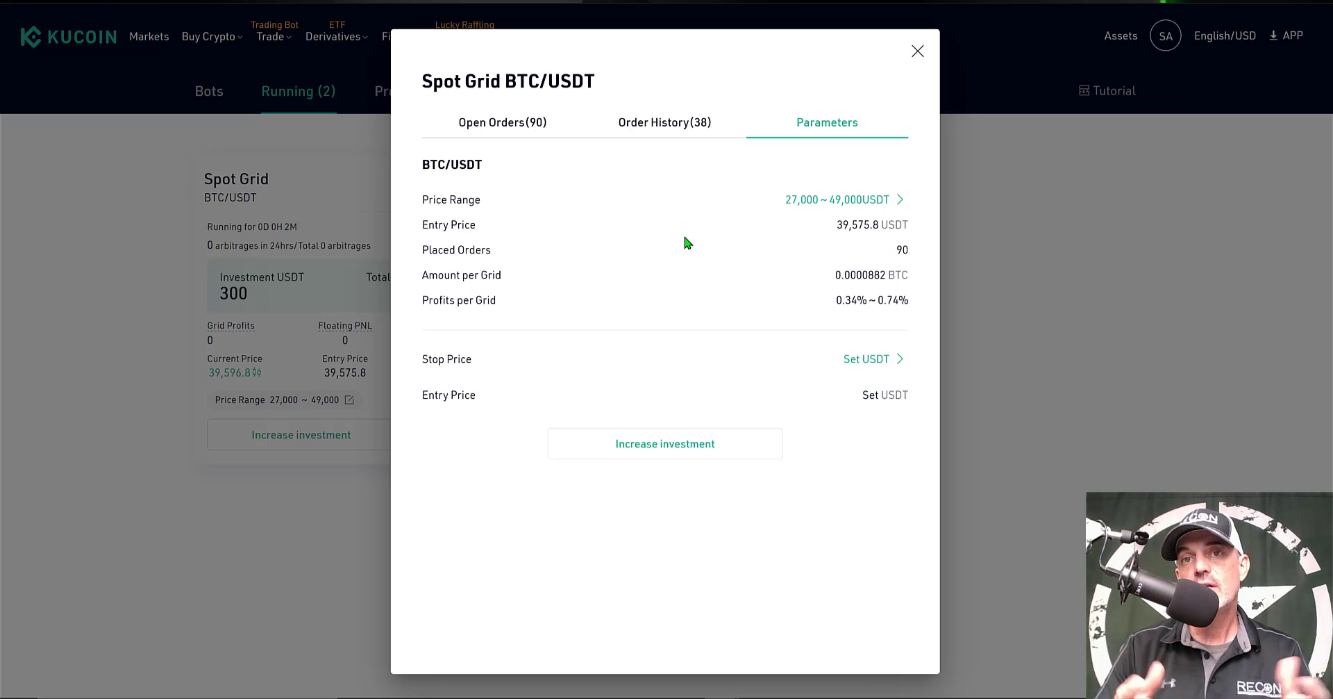
left_click(665, 128)
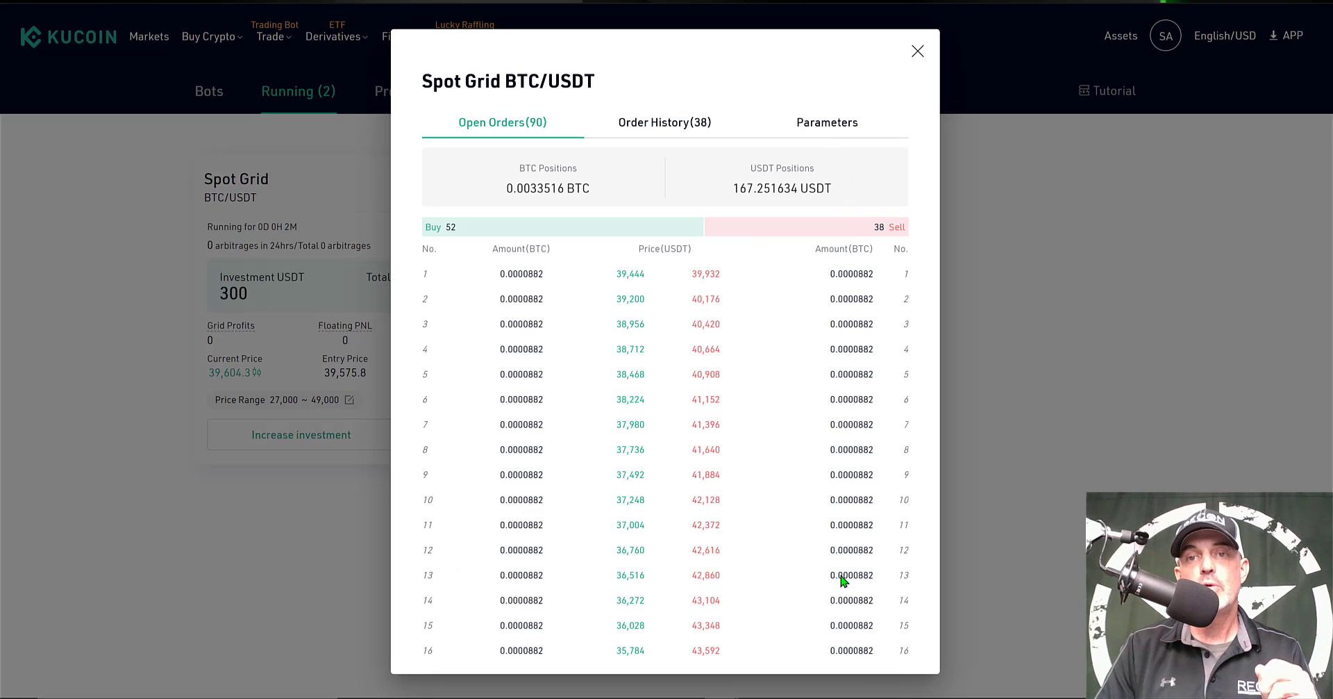
key("Escape")
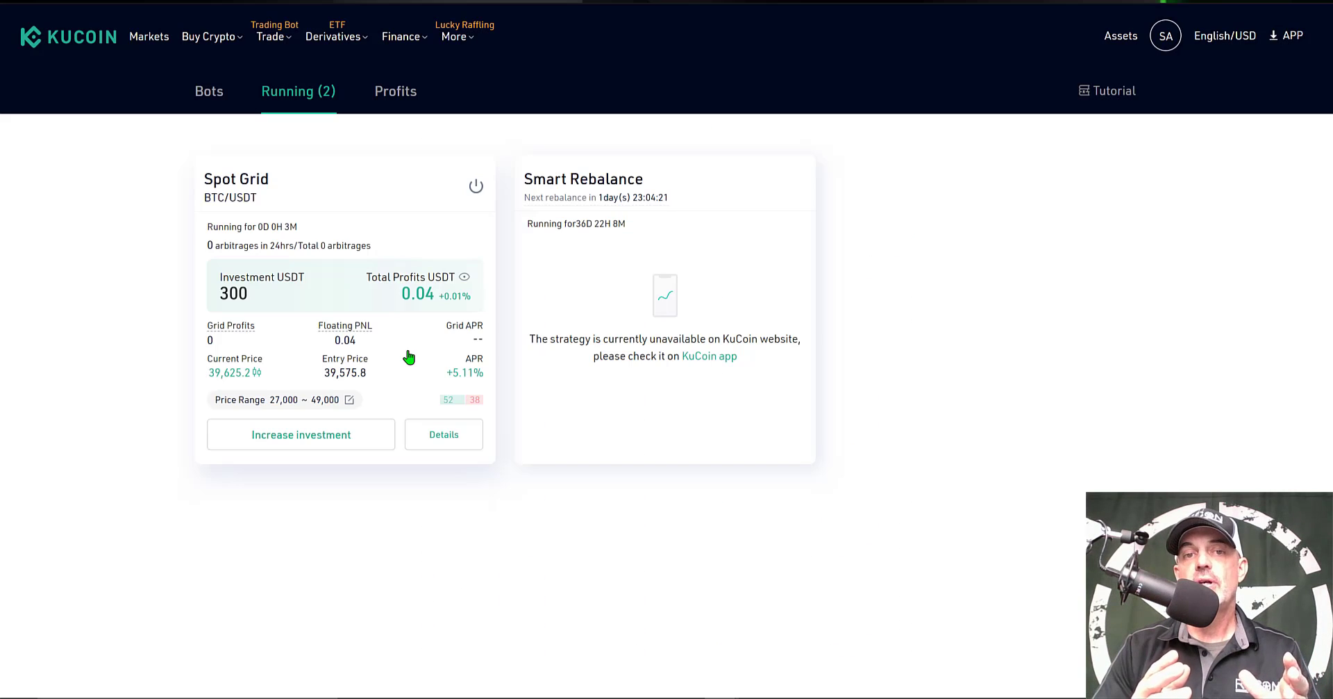